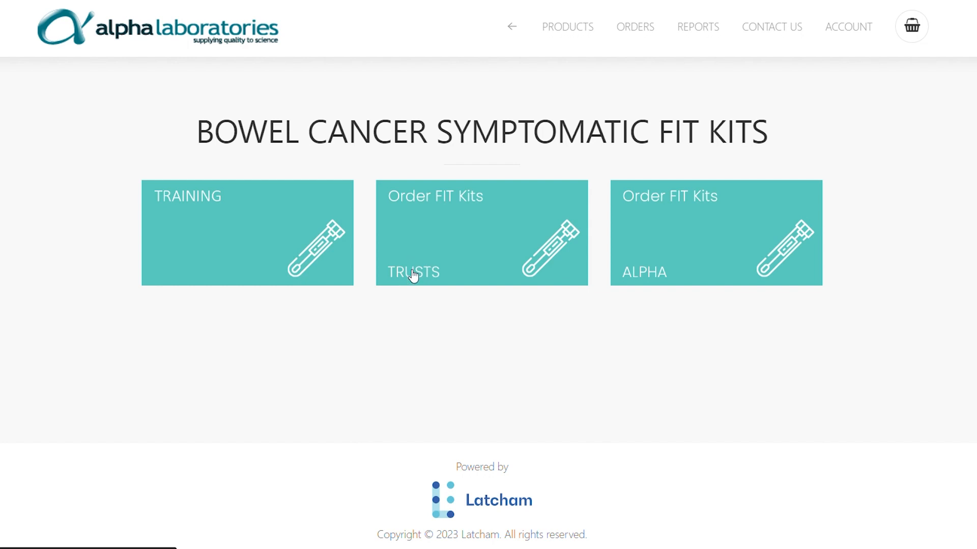
Open the TRAINING kits listing and review the TRAINING-FIT-KIT table: packs of 50, 382 available
click(261, 262)
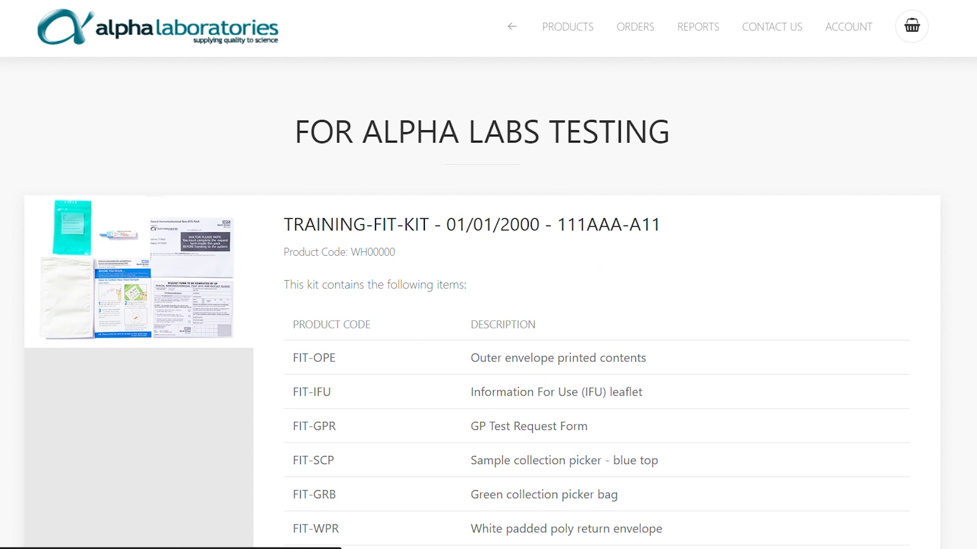
scroll(363, 347, down, 2)
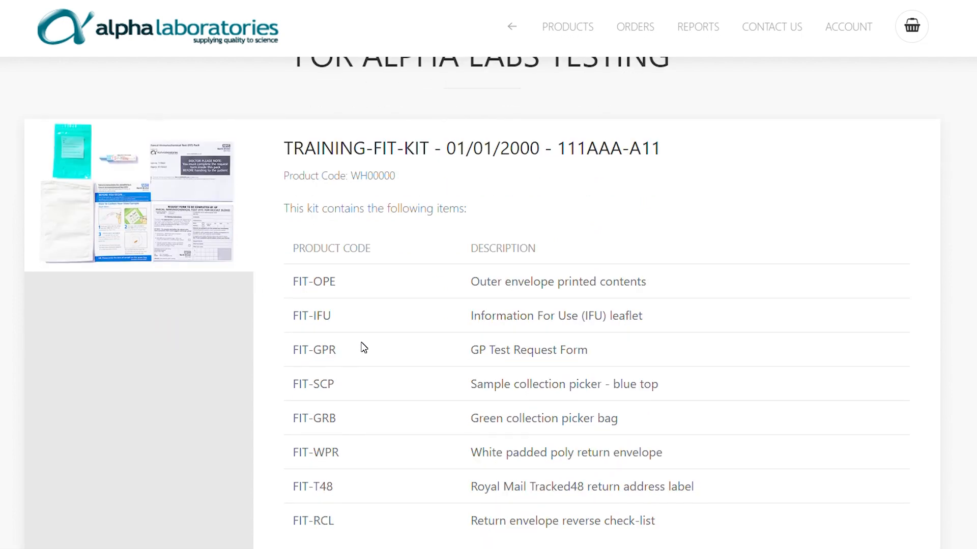
scroll(363, 348, down, 2)
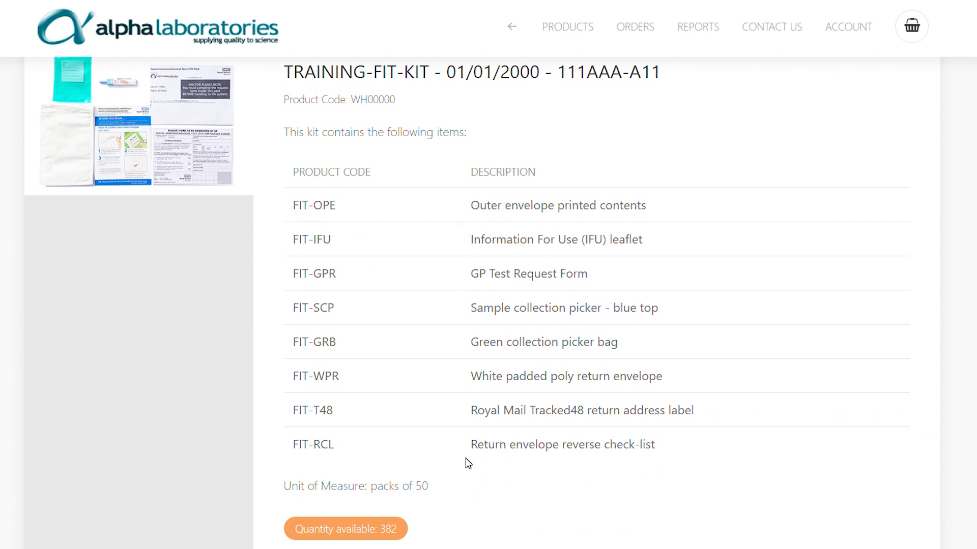
scroll(468, 463, down, 2)
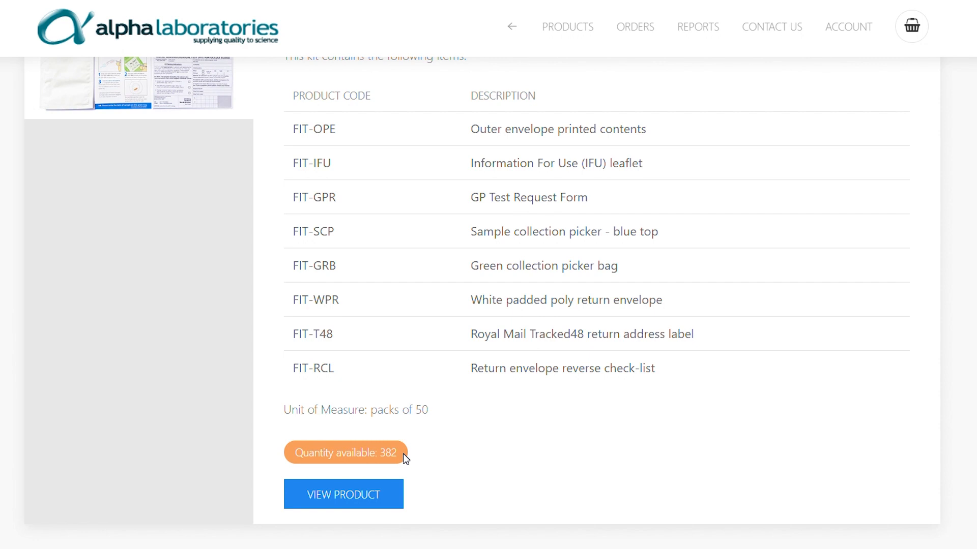
Open the TRAINING-FIT-KIT product page and enlarge the first kit component image
click(366, 499)
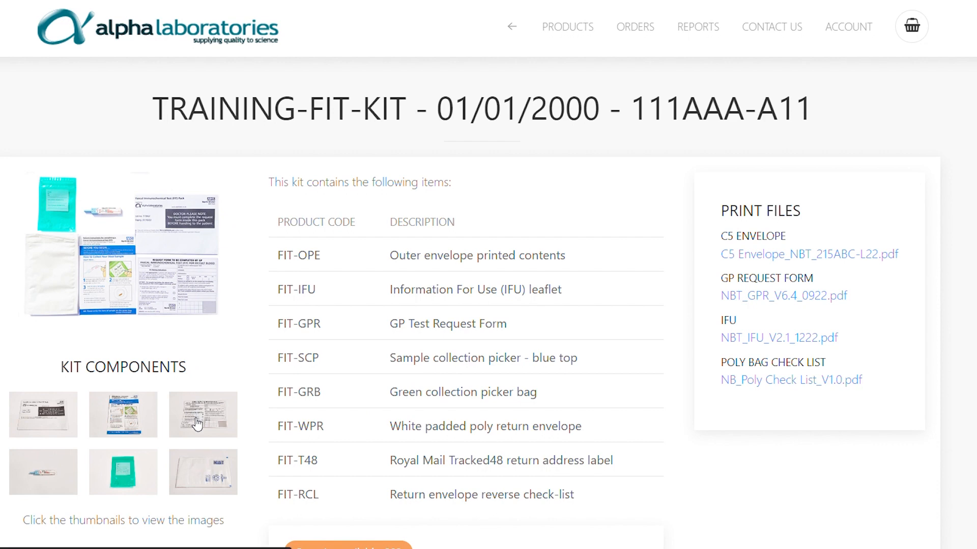
scroll(198, 424, down, 2)
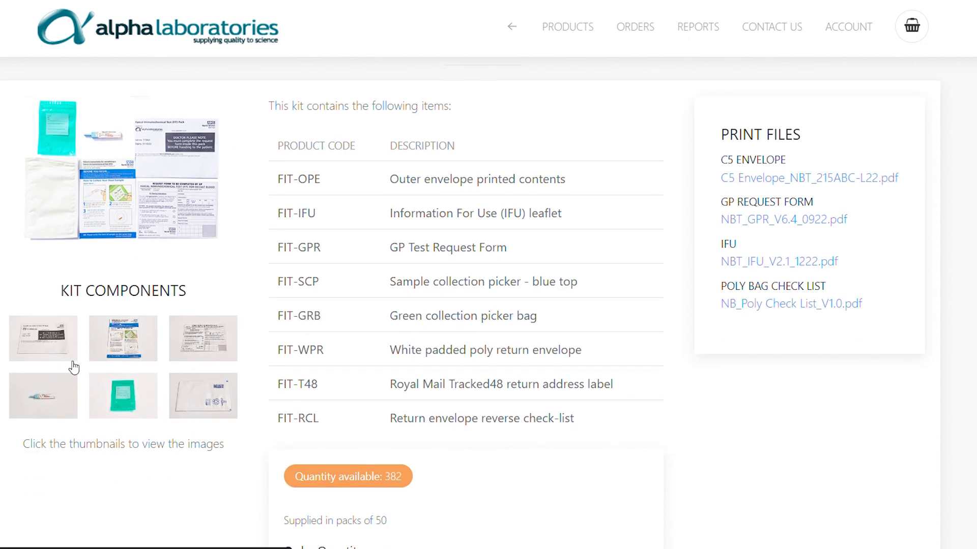
click(50, 346)
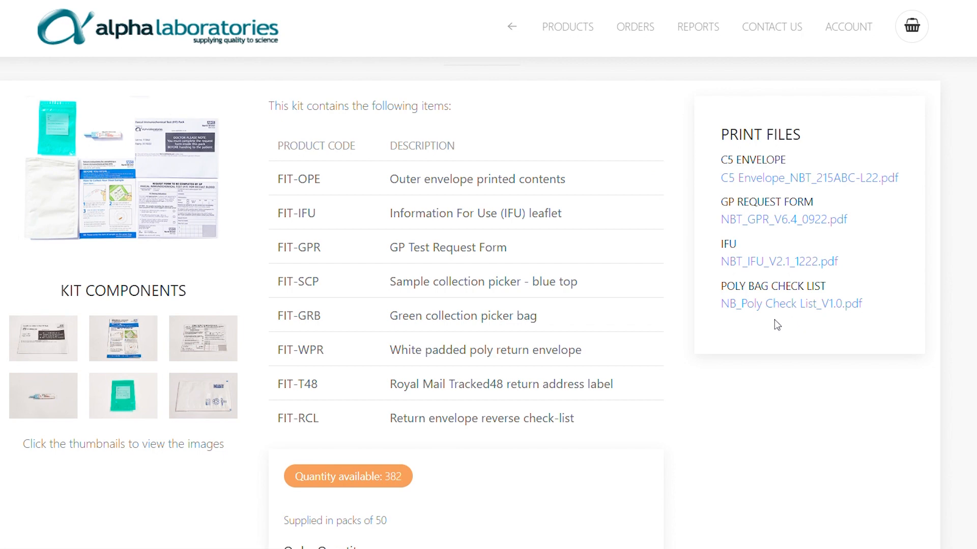
Enter an order quantity of 3 packs
scroll(634, 330, down, 2)
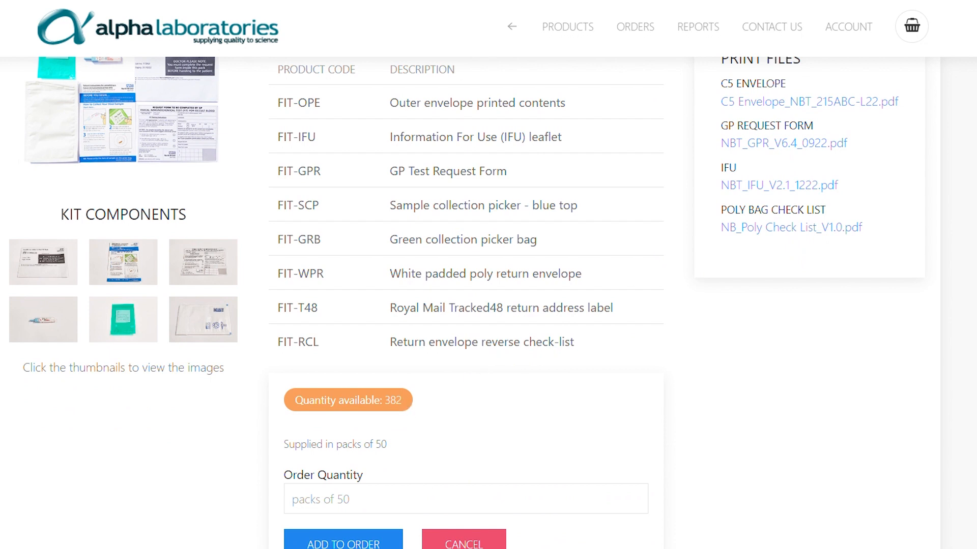
click(349, 499)
scroll(387, 488, down, 2)
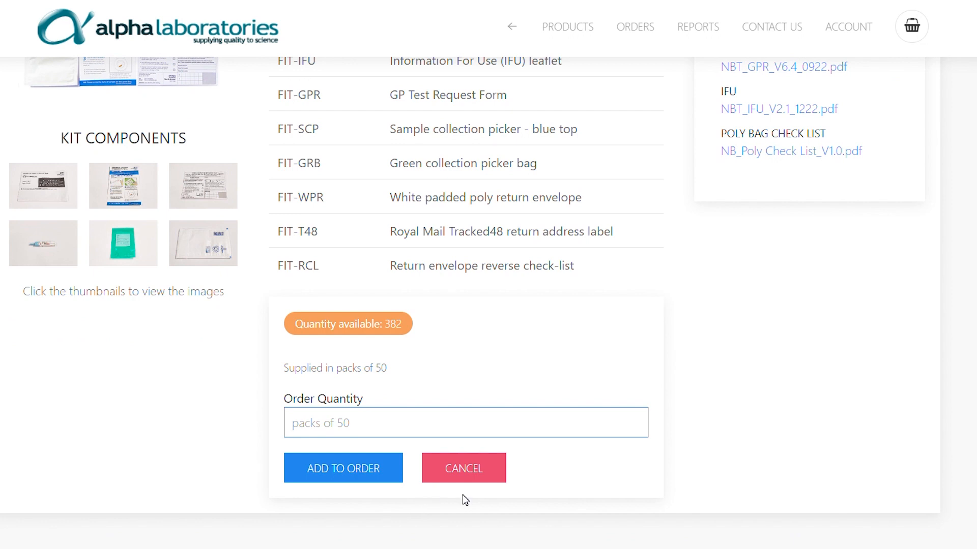
text(3)
Add the kit with date needed Fri 24 Mar 2023 and cost centre 9303, then check out
click(356, 476)
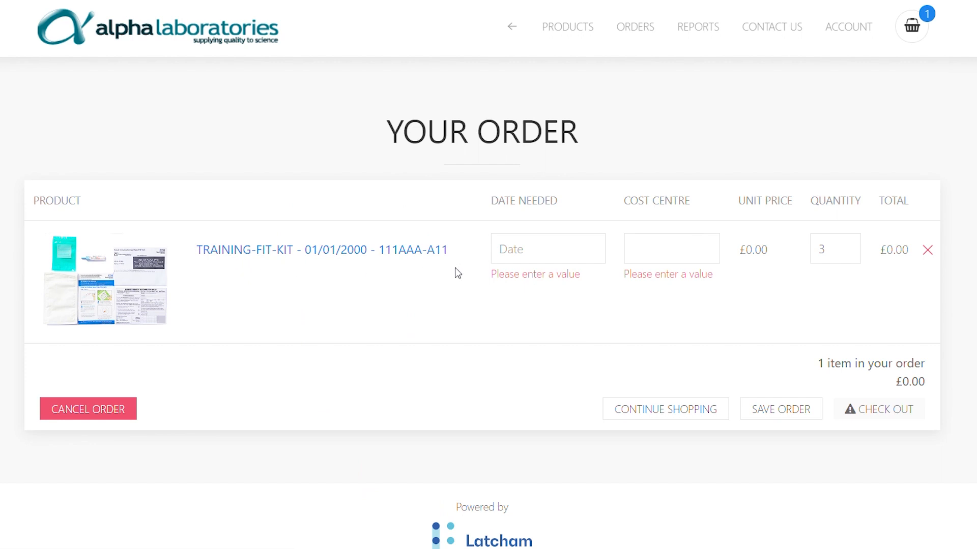
click(519, 253)
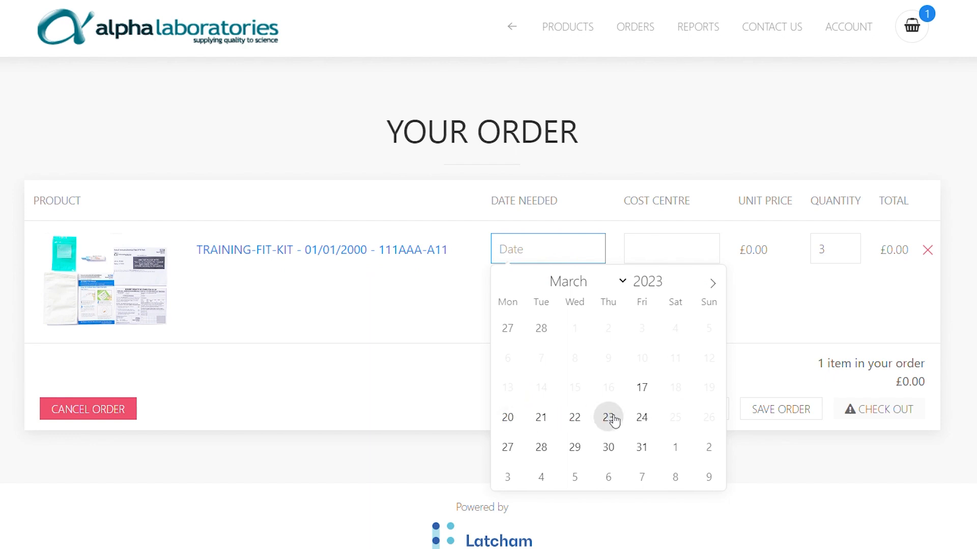
click(641, 419)
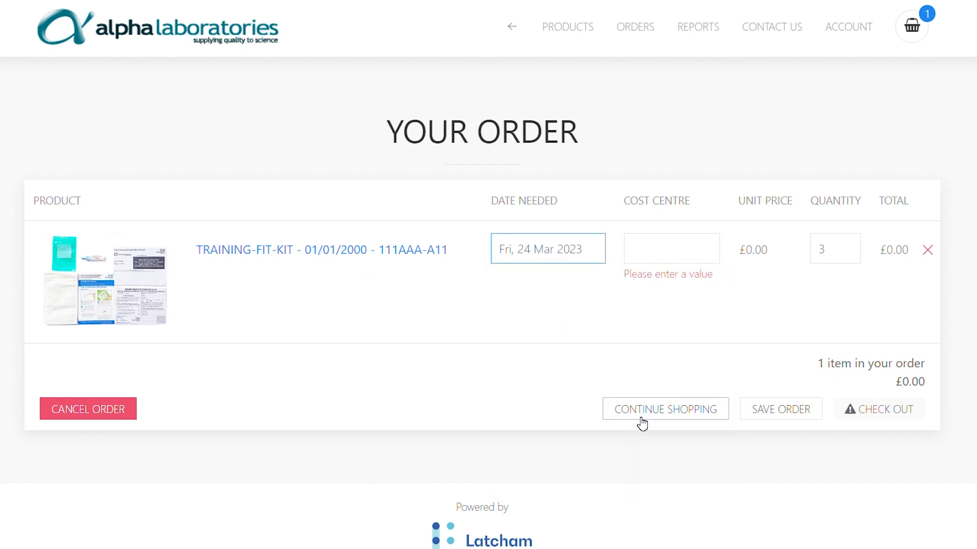
click(656, 249)
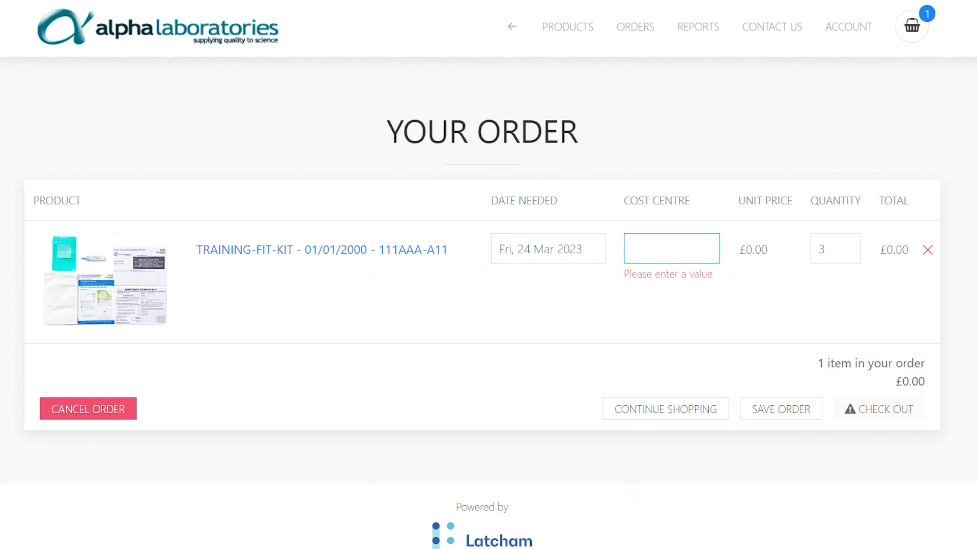
text(9303)
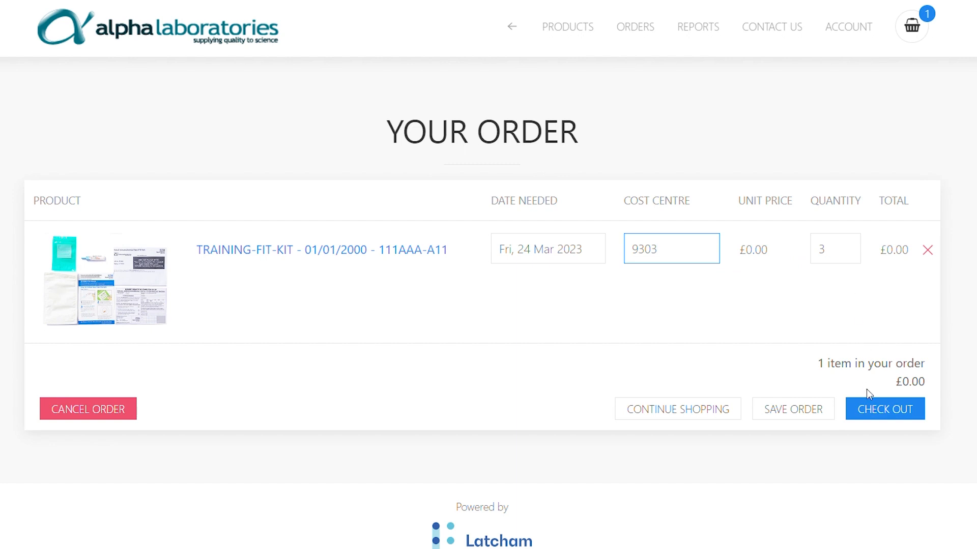
click(871, 408)
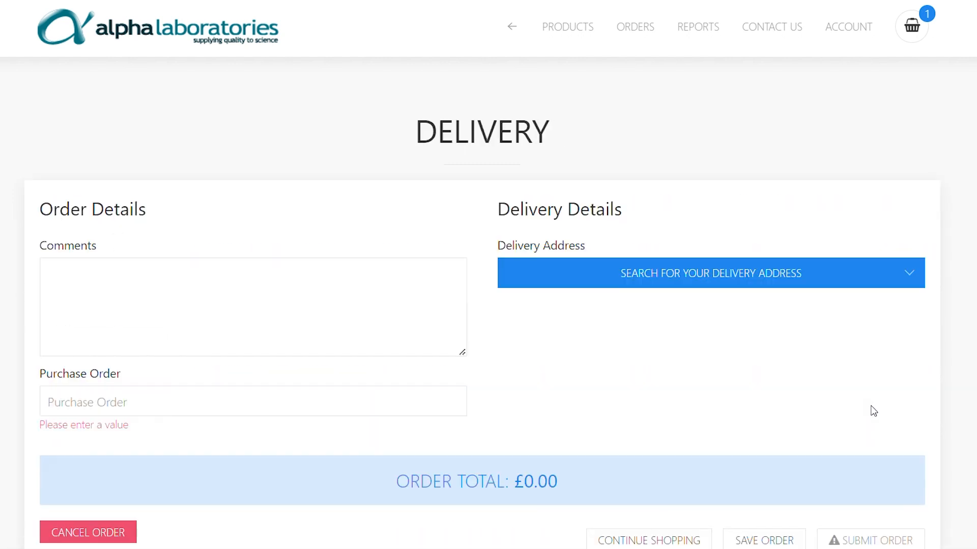
Add an access-code order comment and choose Alpha Labs Warehouse as the delivery address
click(253, 306)
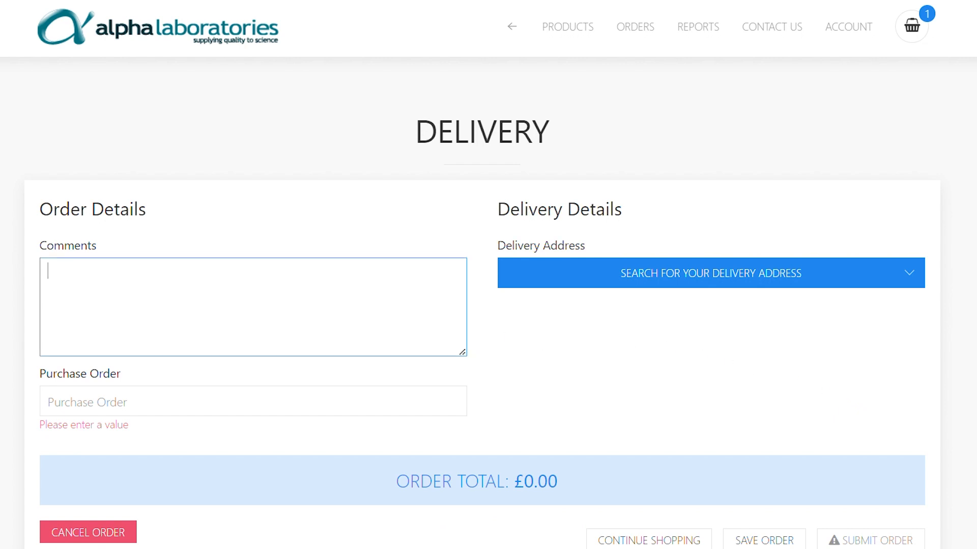
click(573, 276)
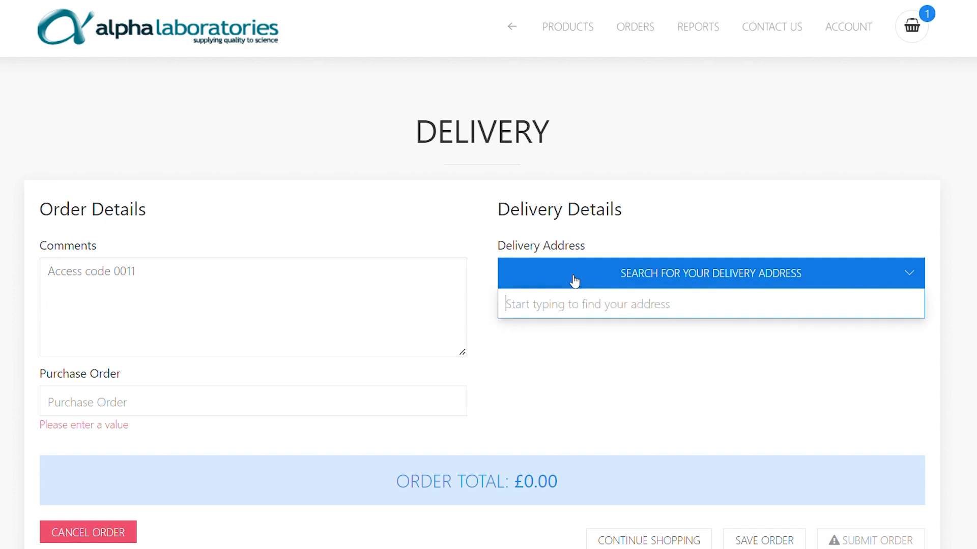
text(Al)
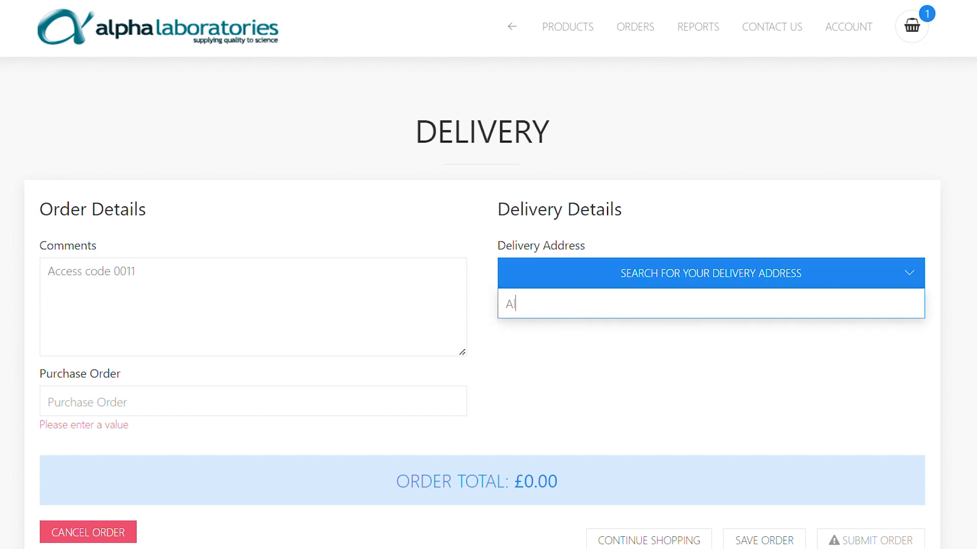
text(ph)
click(555, 341)
Fill in the recipient's first and last name and the purchase order number
click(554, 326)
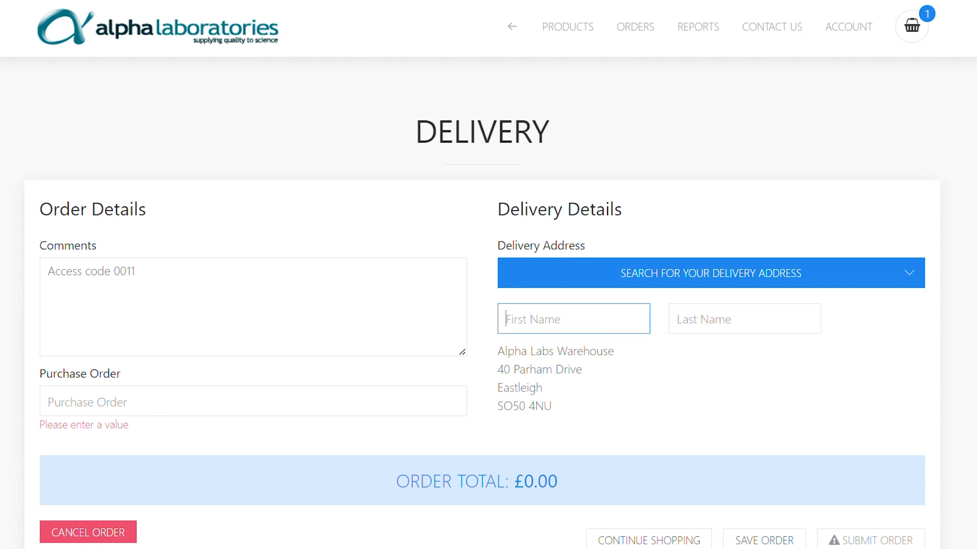
key(Tab)
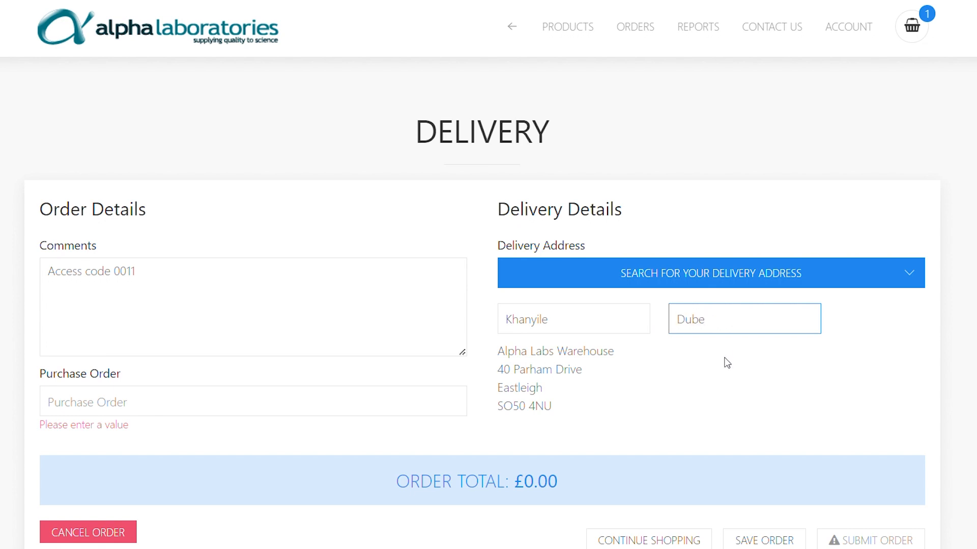
click(232, 402)
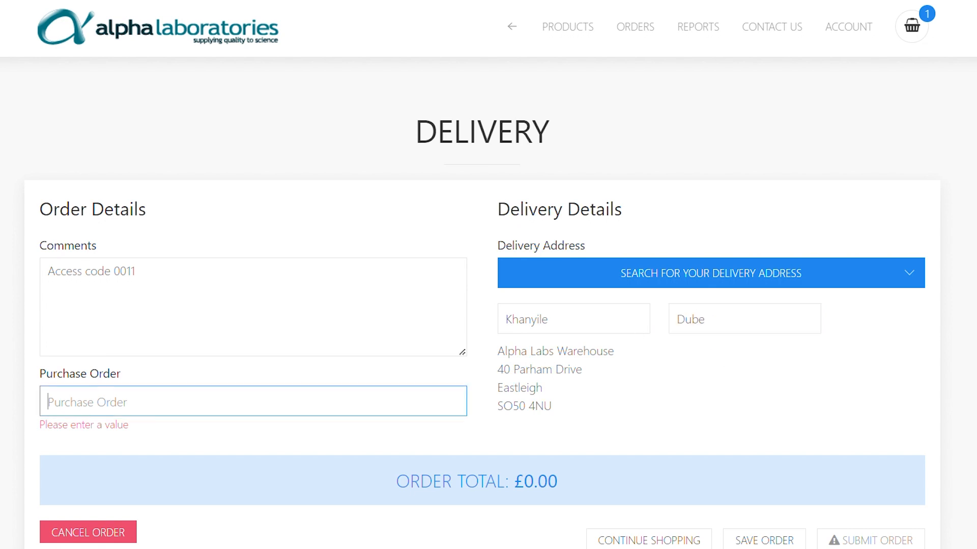
text(53)
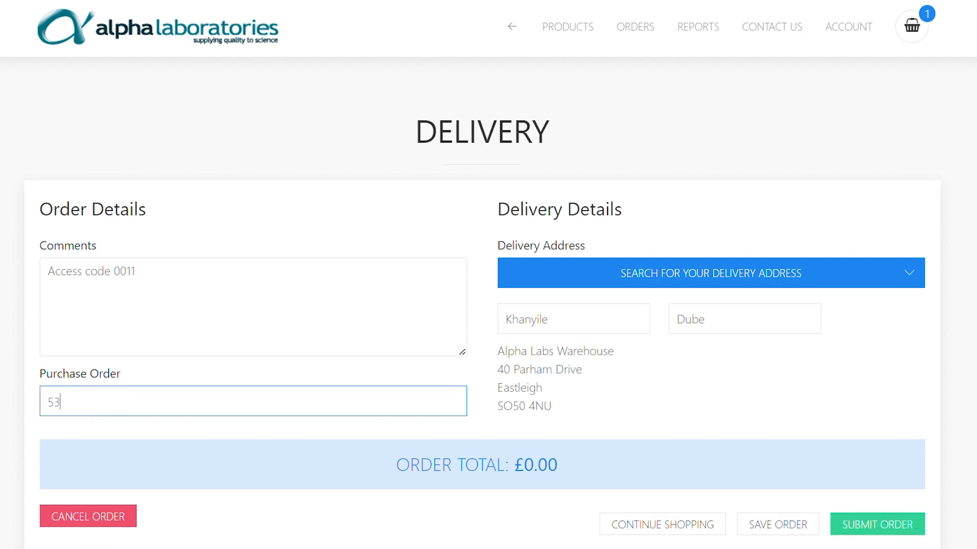
text(4931)
Submit the order and check the Standard Order confirmation: training kit, quantity 3, cost centre 9303
click(893, 533)
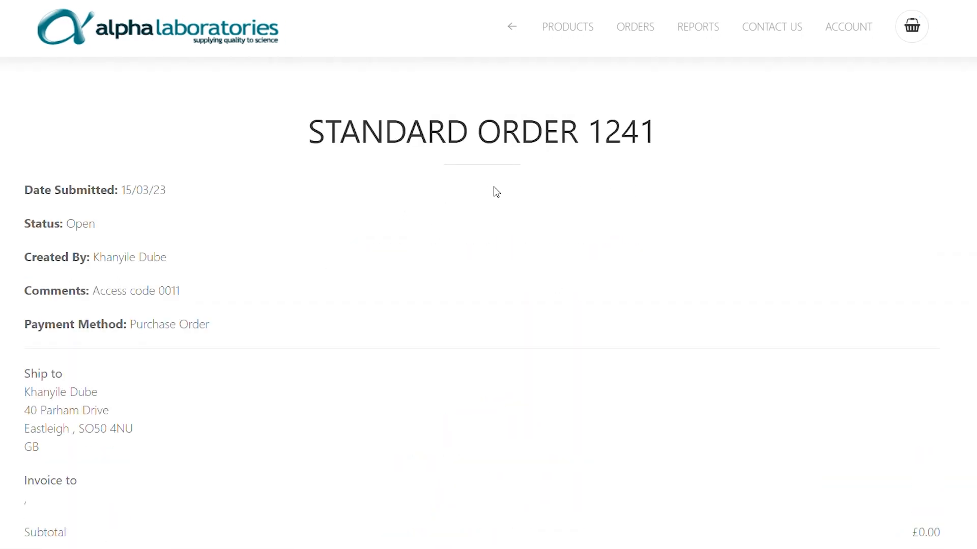
scroll(201, 315, down, 1)
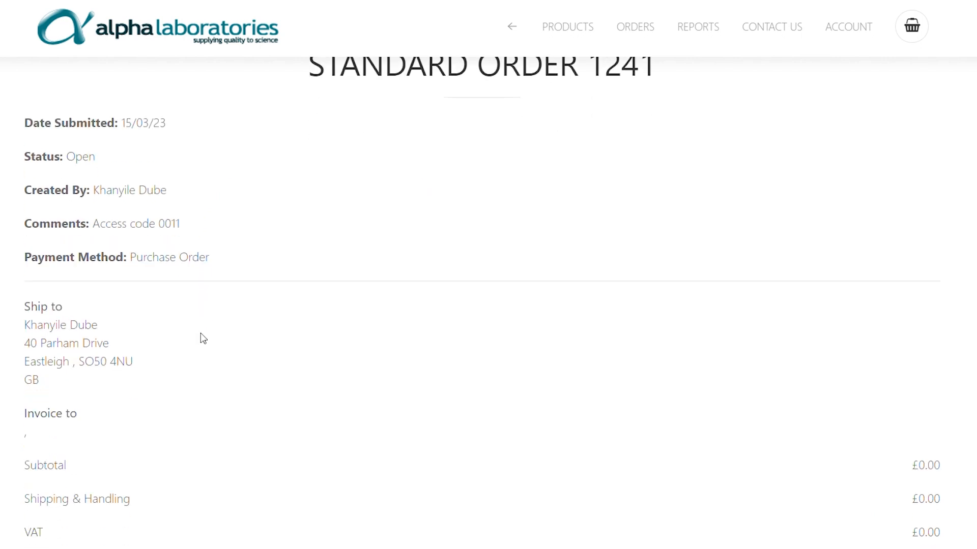
scroll(100, 418, down, 3)
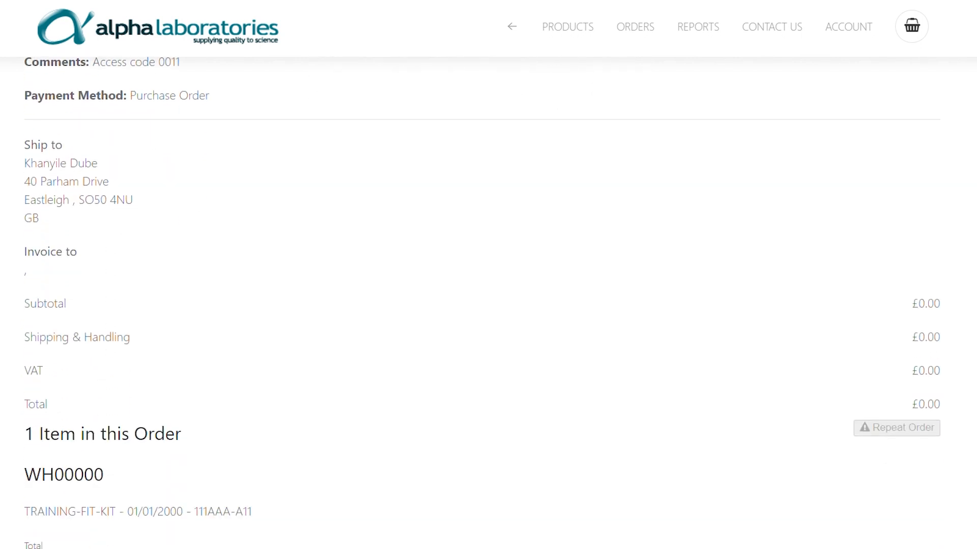
scroll(482, 303, down, 1)
scroll(97, 431, down, 4)
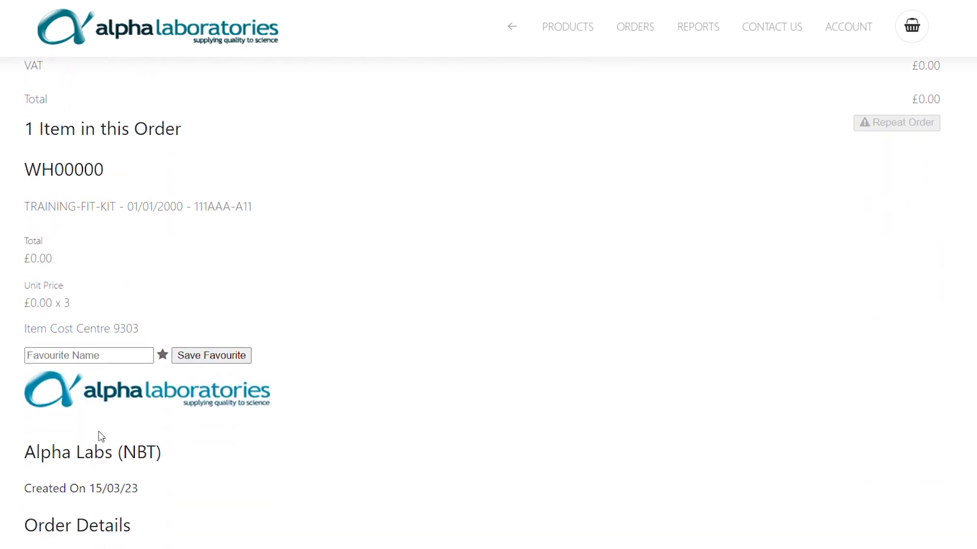
scroll(291, 446, down, 3)
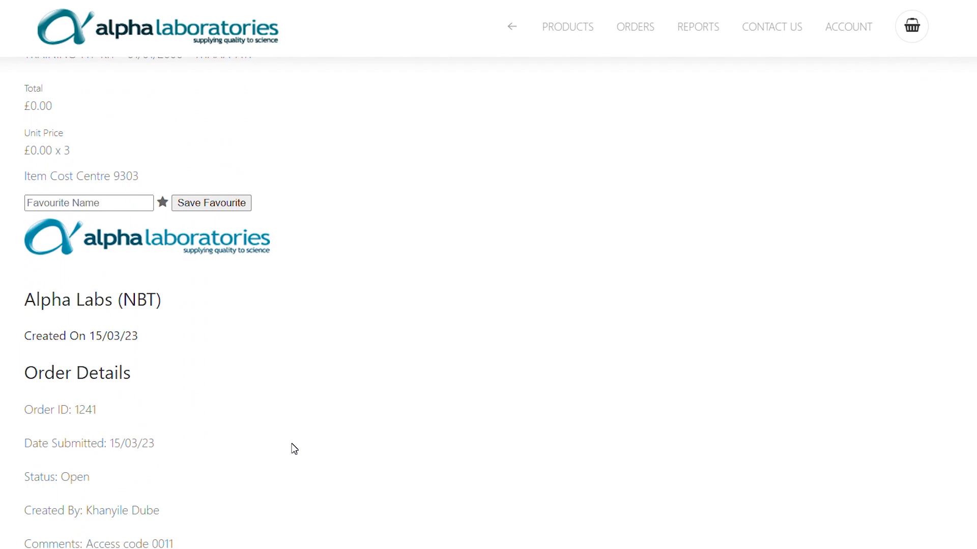
scroll(294, 449, down, 1)
scroll(294, 450, down, 4)
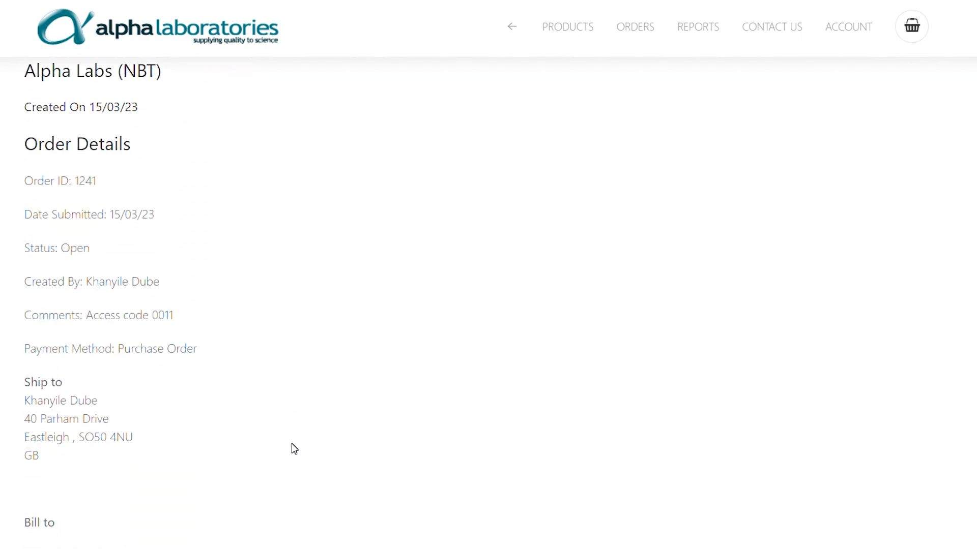
scroll(294, 449, down, 1)
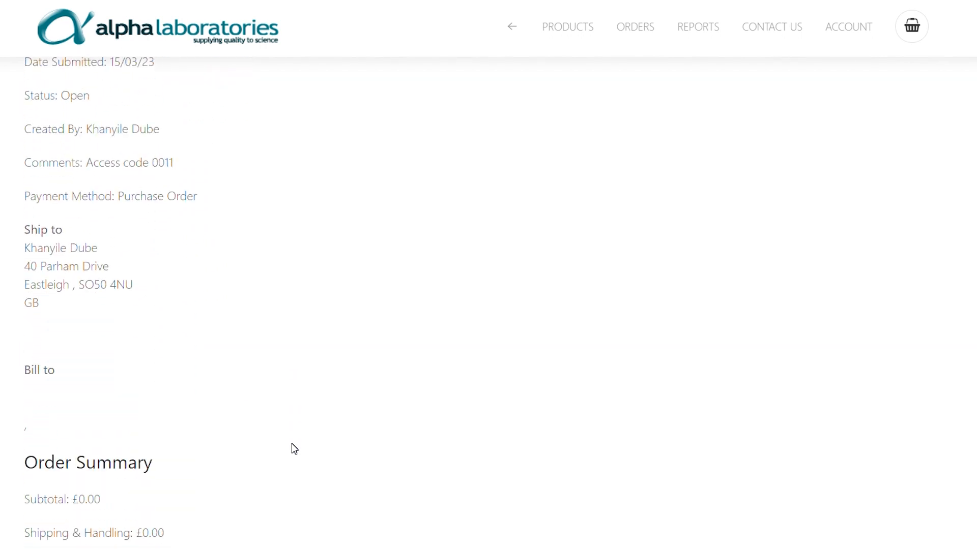
scroll(294, 449, down, 2)
scroll(294, 449, down, 1)
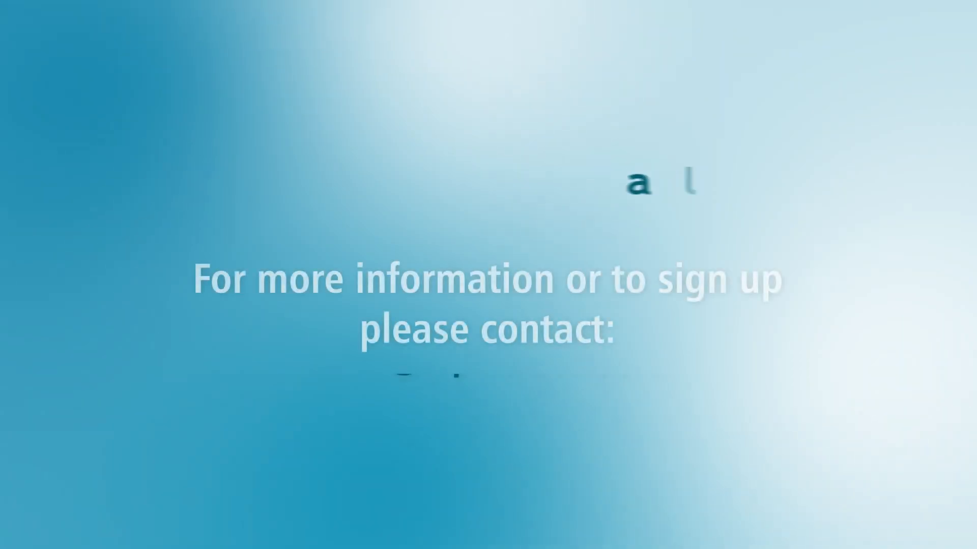